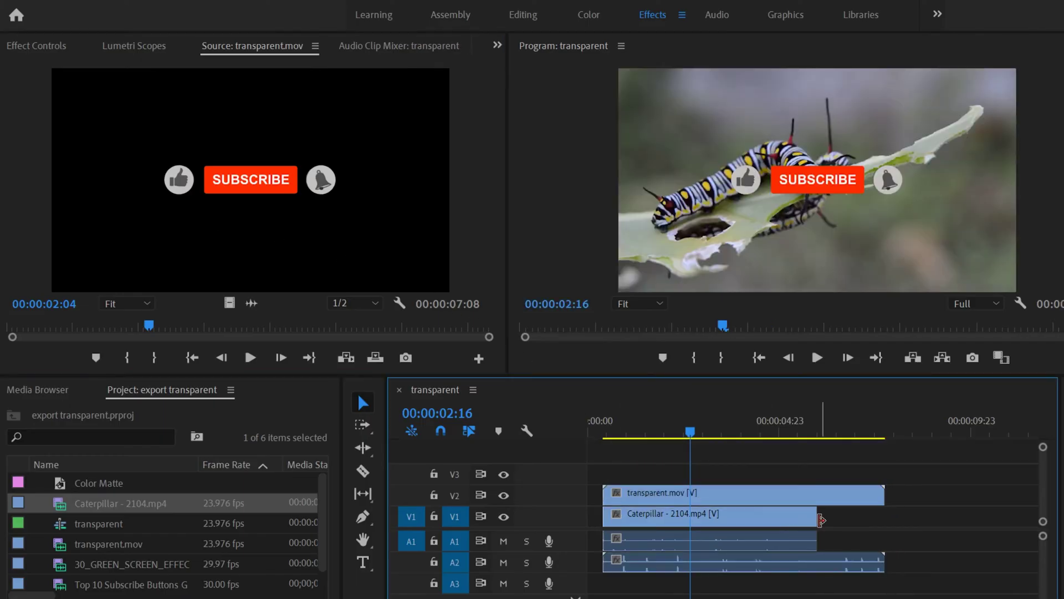
Extend the end of Caterpillar - 2104.mp4 so it finishes together with transparent.mov.
{"action": "left_click_drag", "start_coordinate": [818, 515], "coordinate": [887, 505]}
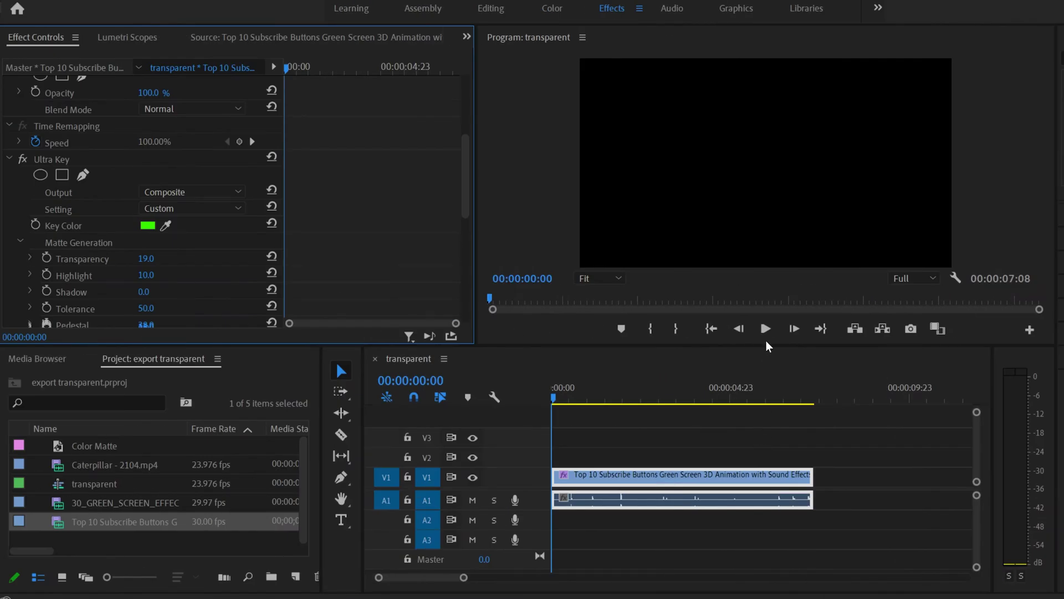
{"action": "left_click", "coordinate": [765, 328]}
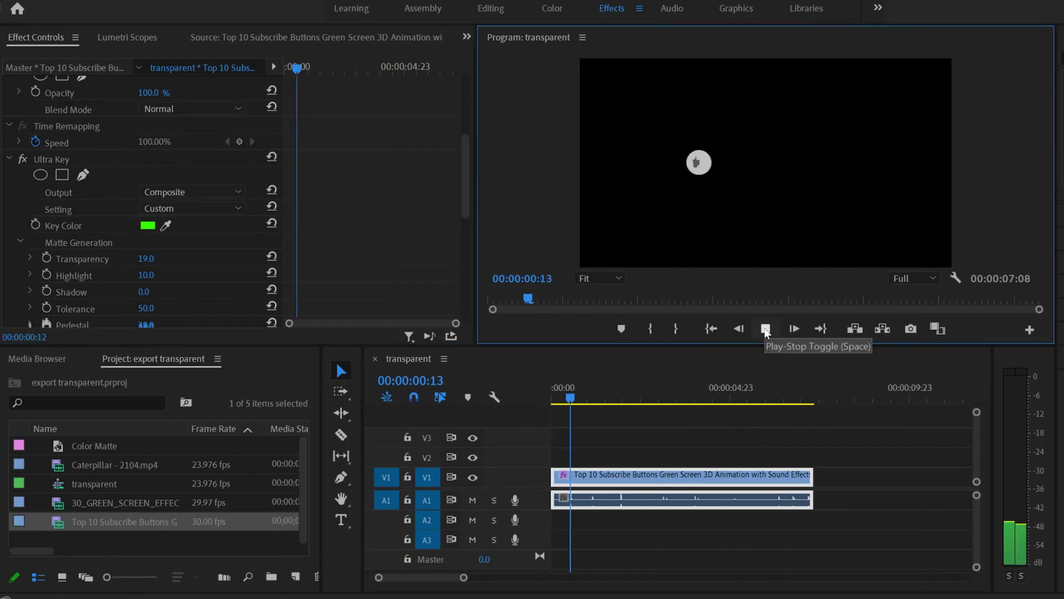
{"action": "left_click", "coordinate": [764, 329]}
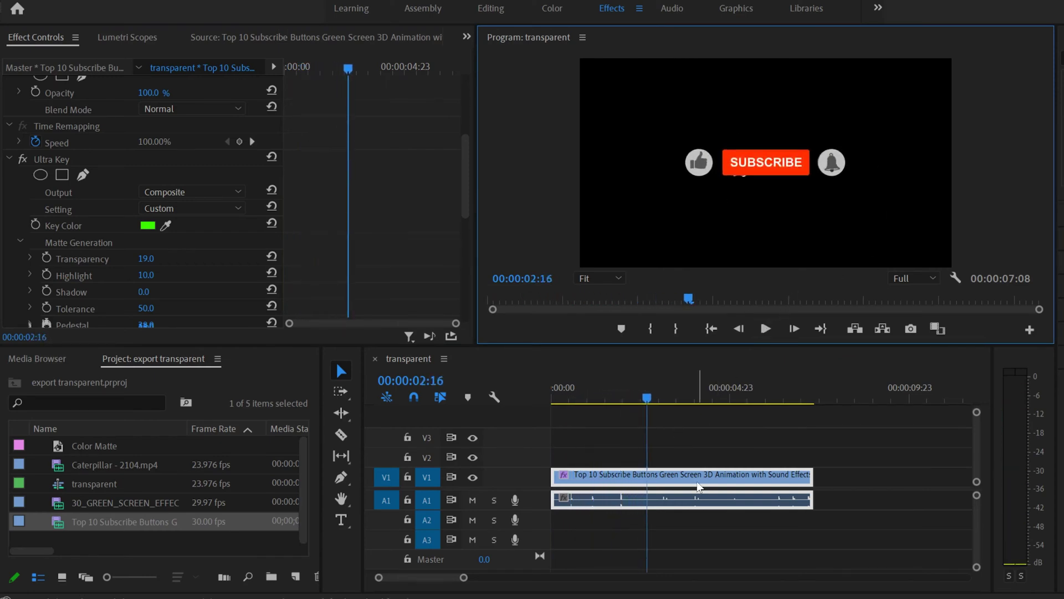
{"action": "left_click", "coordinate": [604, 476]}
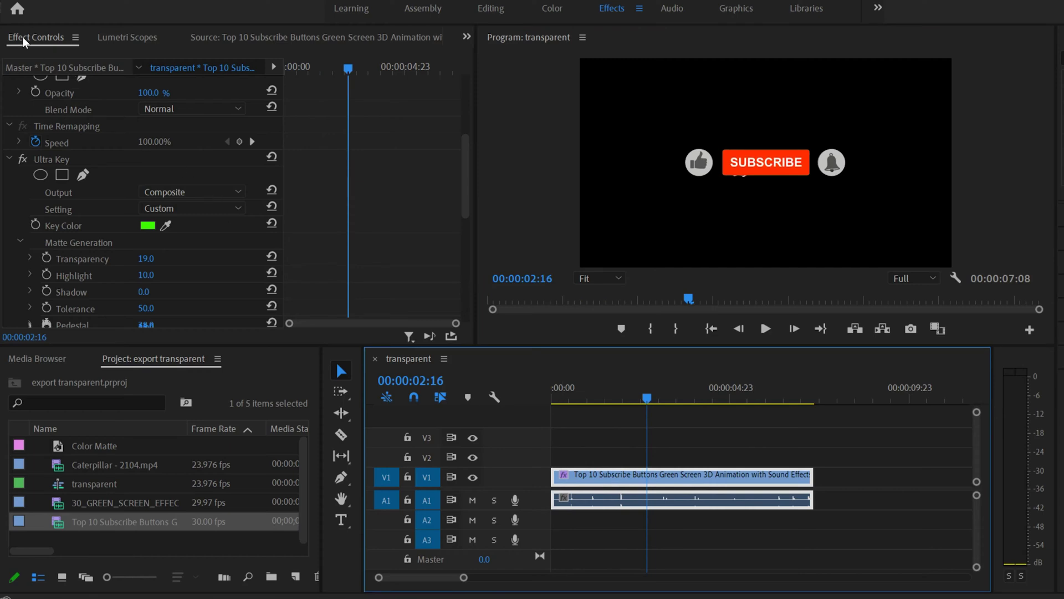
{"action": "left_click", "coordinate": [23, 160]}
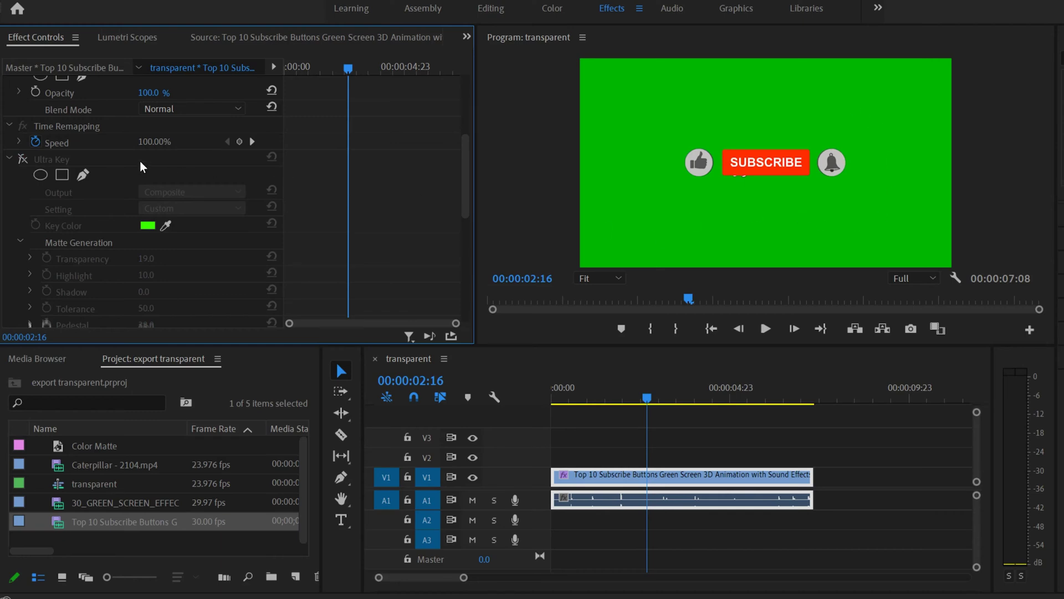
{"action": "left_click", "coordinate": [23, 159]}
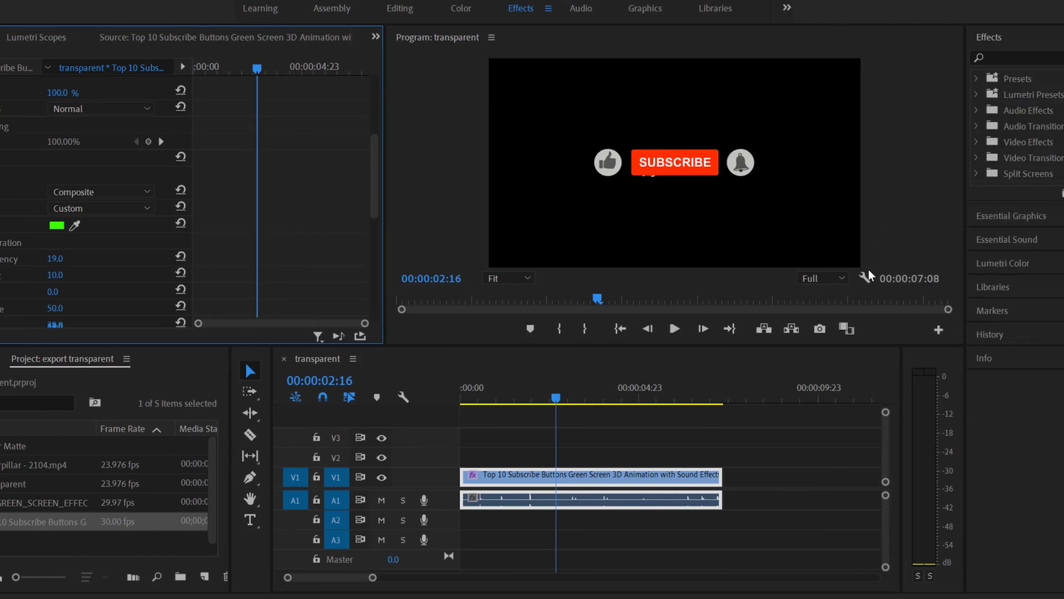
Turn on the Transparency Grid in the Program monitor behind the subscribe graphic.
{"action": "left_click", "coordinate": [813, 279]}
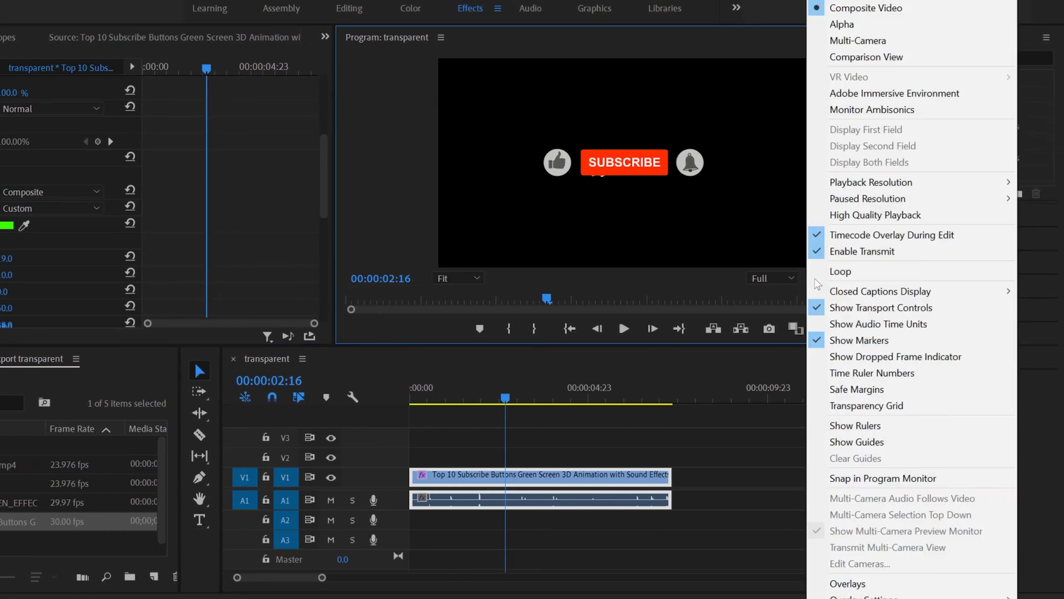
{"action": "left_click", "coordinate": [881, 407]}
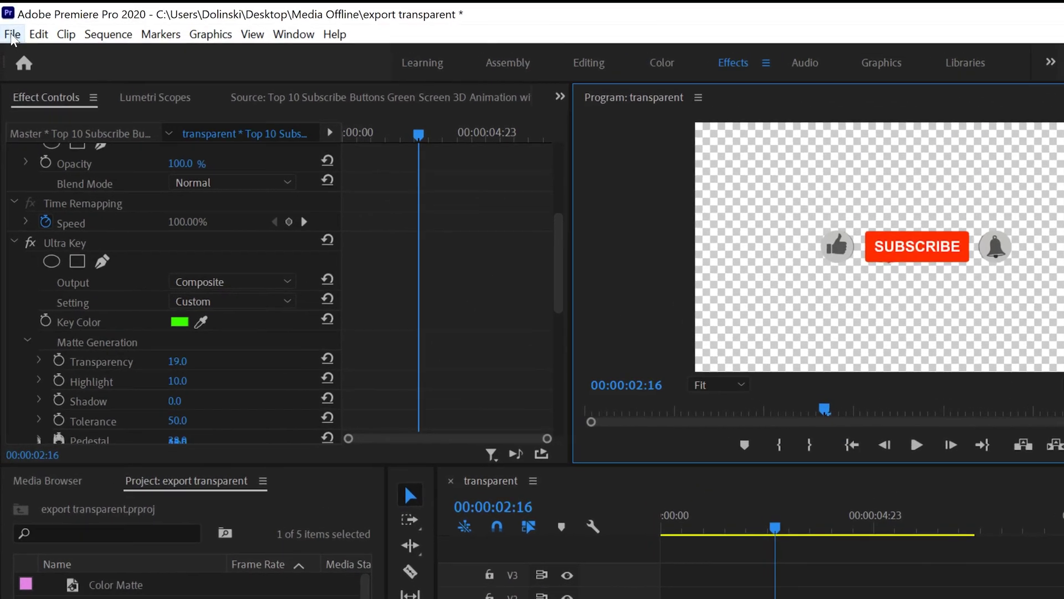
Open Export Settings with QuickTime format and the GoPro CineForm RGB 12-bit with alpha preset.
{"action": "left_click", "coordinate": [31, 34]}
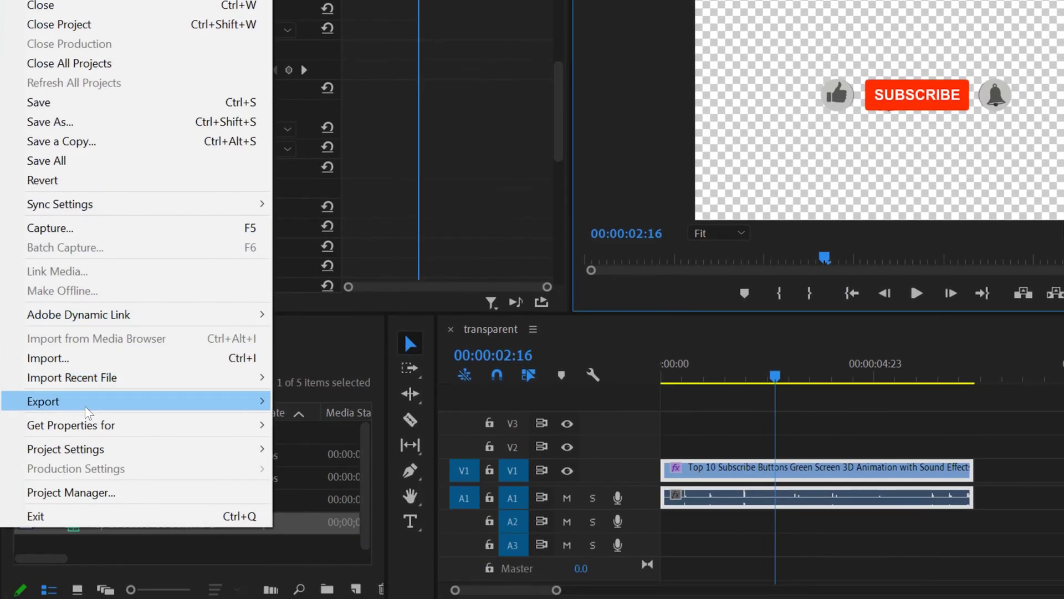
{"action": "mouse_move", "coordinate": [105, 444]}
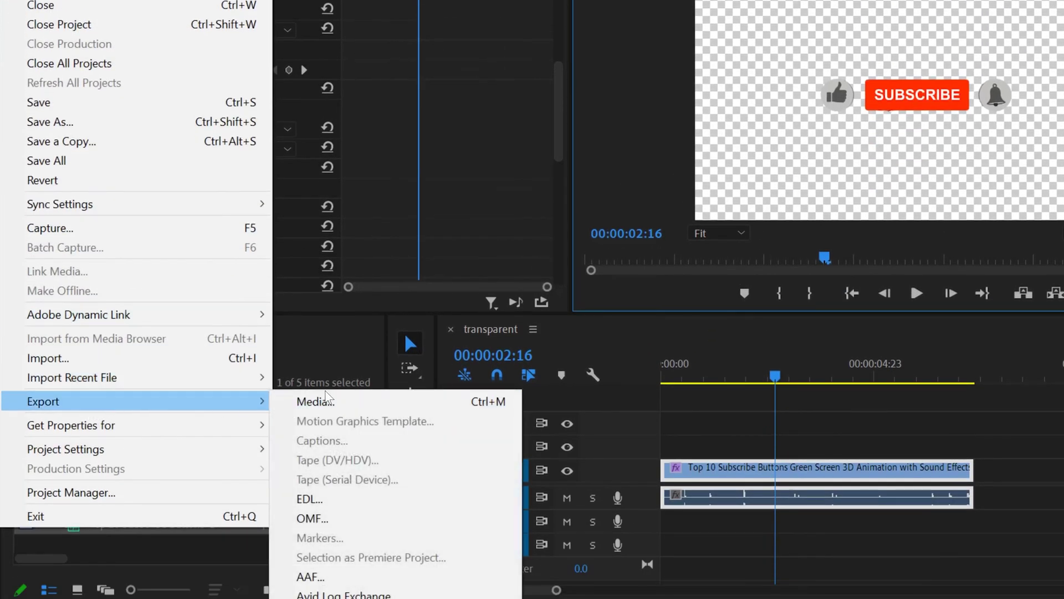
{"action": "left_click", "coordinate": [446, 404]}
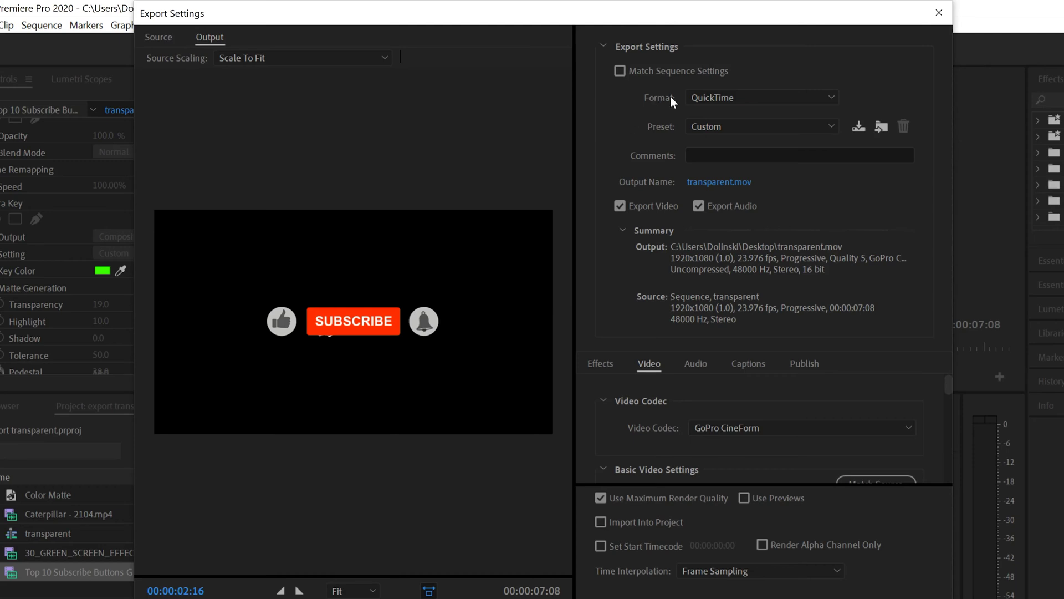
{"action": "left_click", "coordinate": [831, 96]}
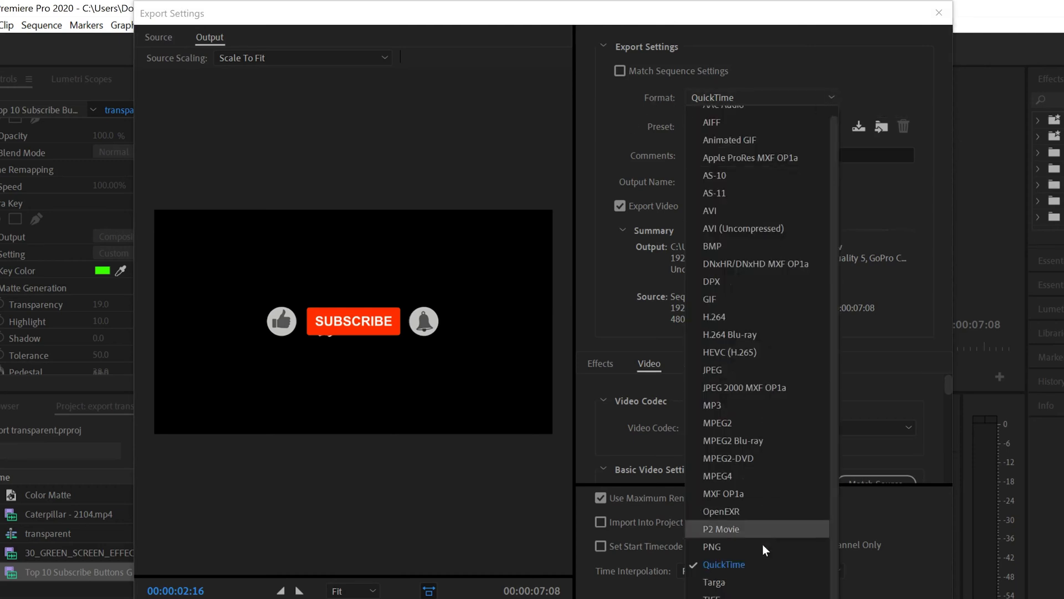
{"action": "left_click", "coordinate": [740, 563]}
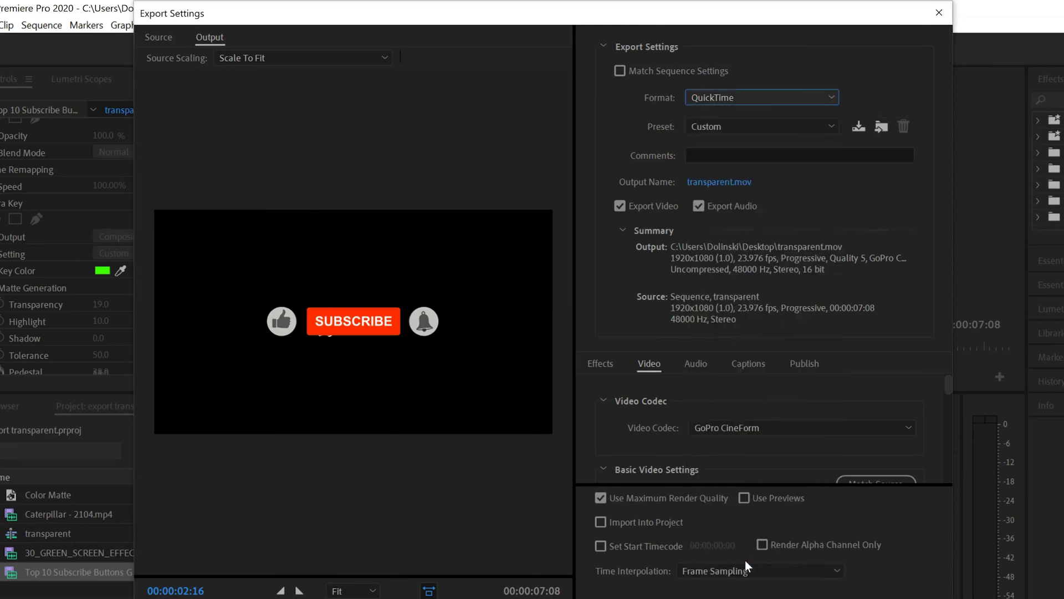
{"action": "left_click", "coordinate": [734, 121]}
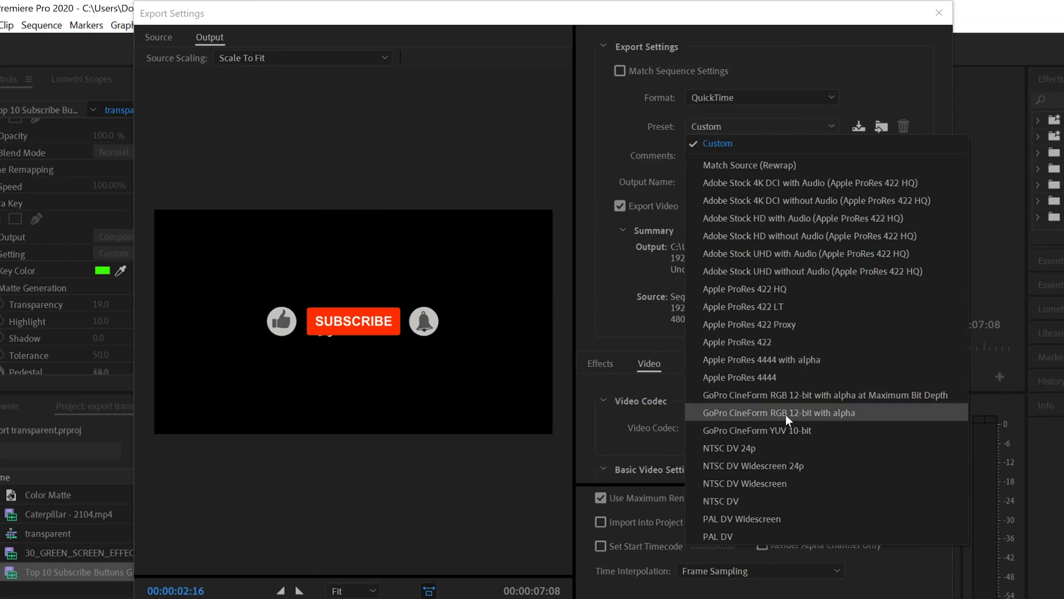
{"action": "left_click", "coordinate": [856, 415]}
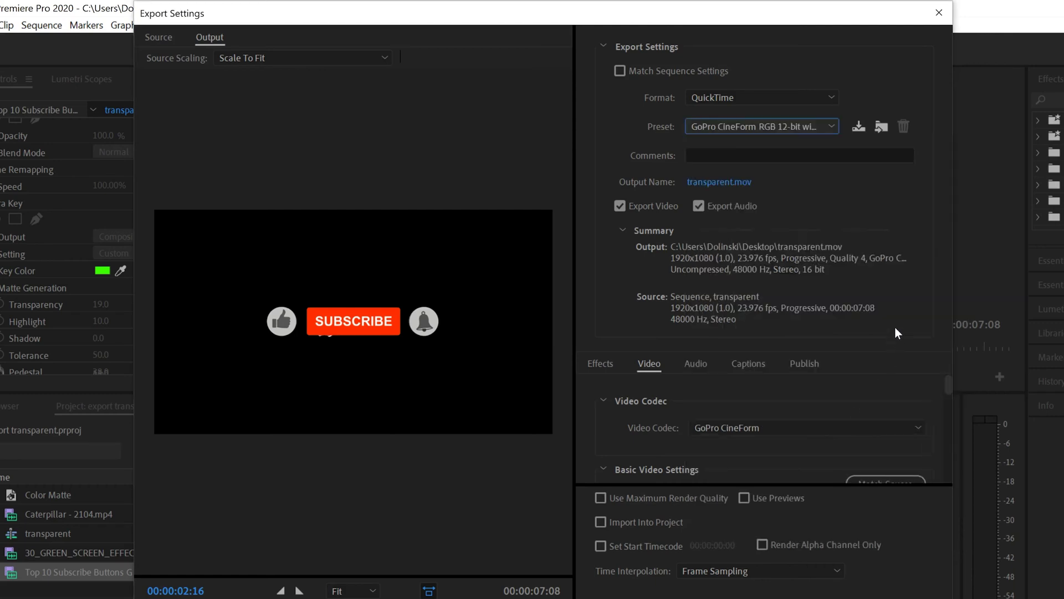
Set the output file to transparent.mov in the Desktop\Exports folder.
{"action": "left_click", "coordinate": [716, 183]}
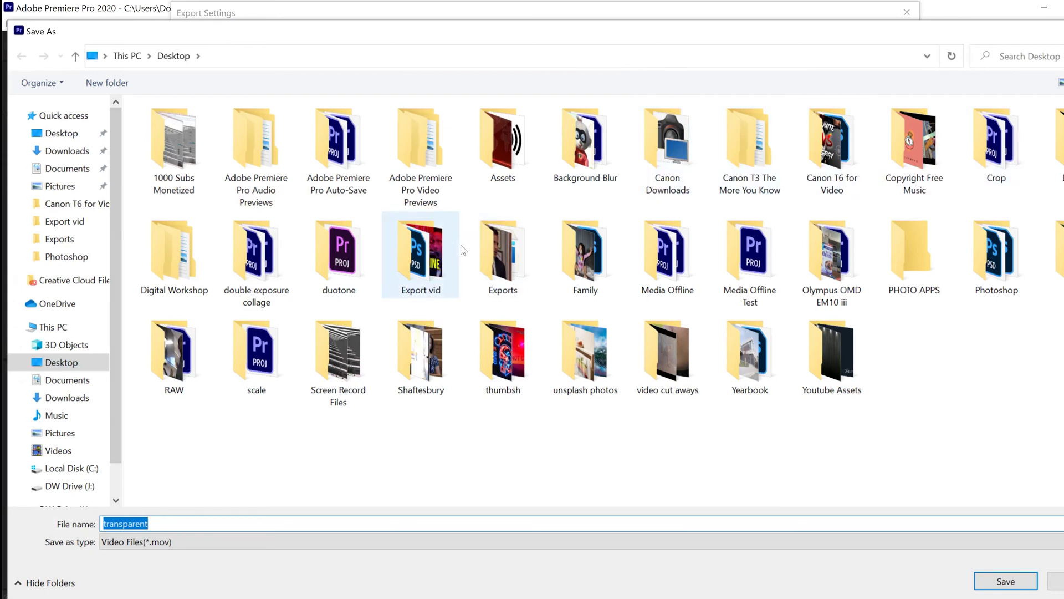
{"action": "left_click", "coordinate": [501, 258]}
{"action": "double_click", "coordinate": [500, 258]}
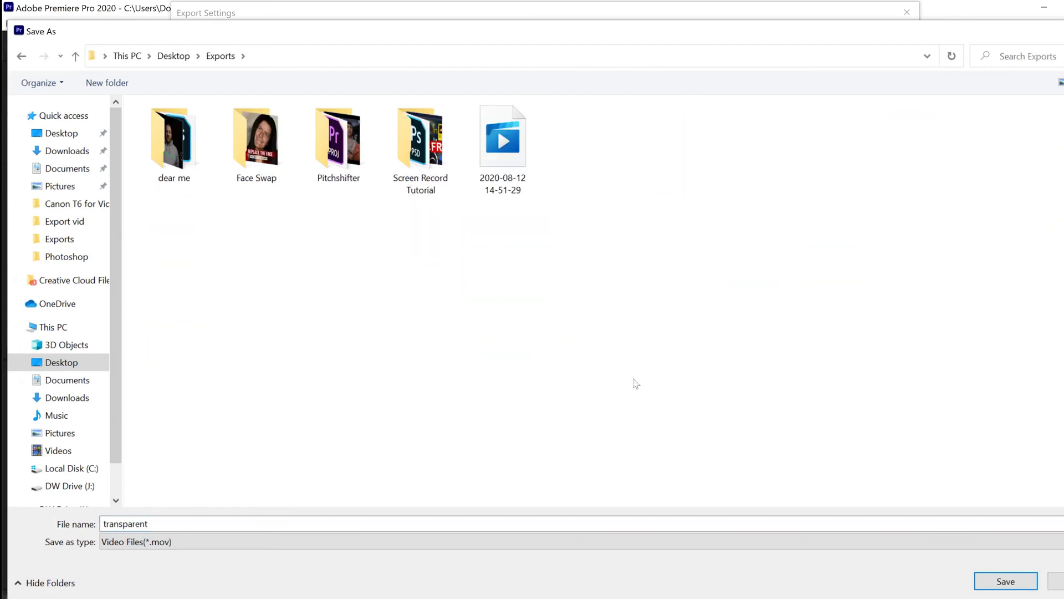
{"action": "left_click", "coordinate": [942, 575]}
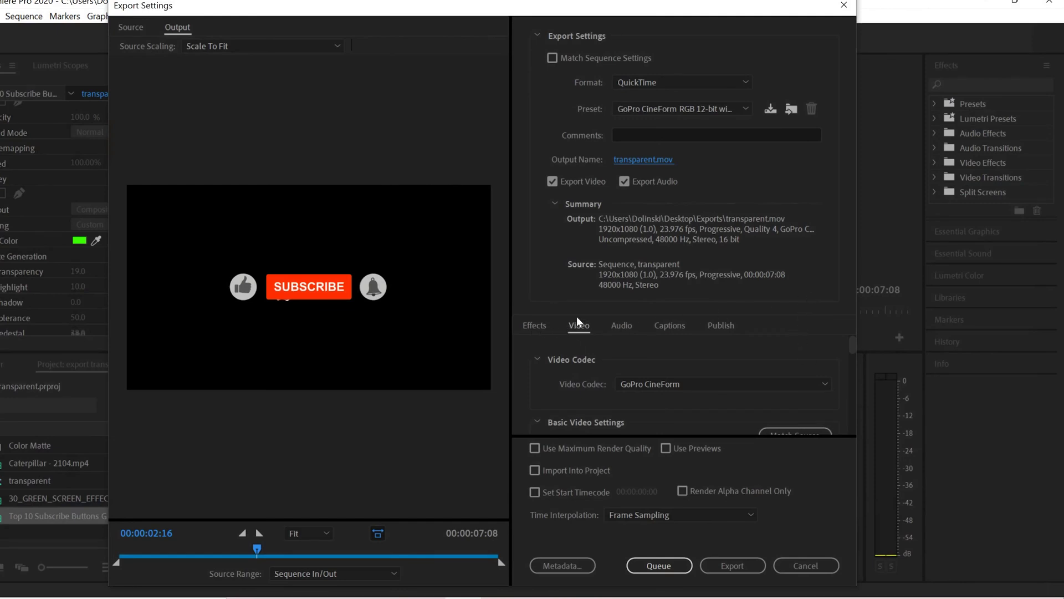
Raise the video Quality to 5 and enable Render at Maximum Depth.
{"action": "left_click_drag", "start_coordinate": [852, 342], "coordinate": [849, 356]}
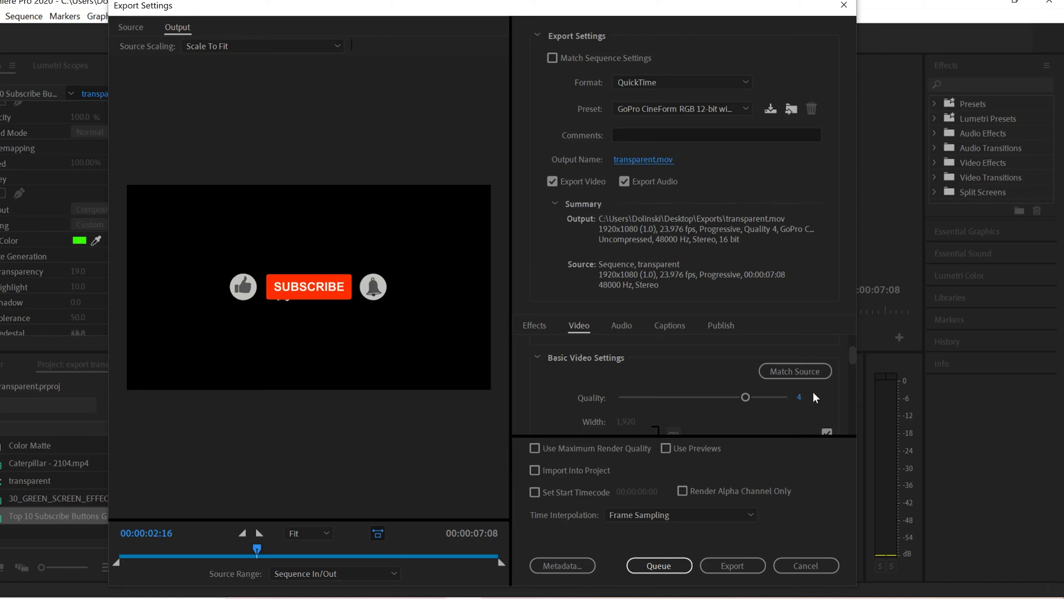
{"action": "left_click_drag", "start_coordinate": [853, 350], "coordinate": [853, 354]}
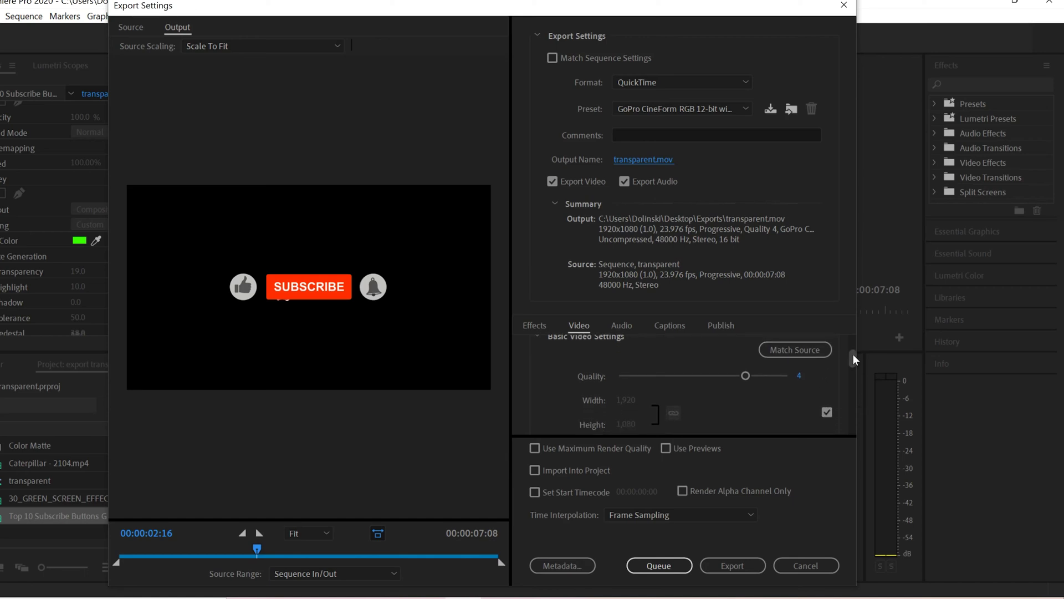
{"action": "left_click_drag", "start_coordinate": [747, 377], "coordinate": [755, 376]}
{"action": "left_click_drag", "start_coordinate": [853, 353], "coordinate": [814, 391]}
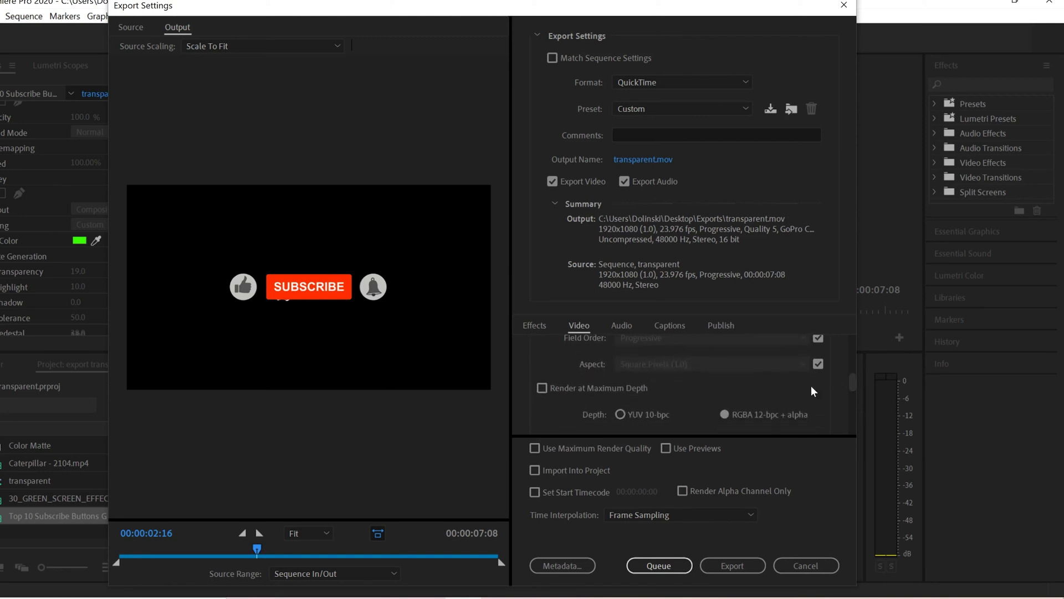
{"action": "left_click", "coordinate": [541, 387]}
Enable Use Maximum Render Quality and start exporting transparent.mov.
{"action": "left_click_drag", "start_coordinate": [853, 380], "coordinate": [850, 385]}
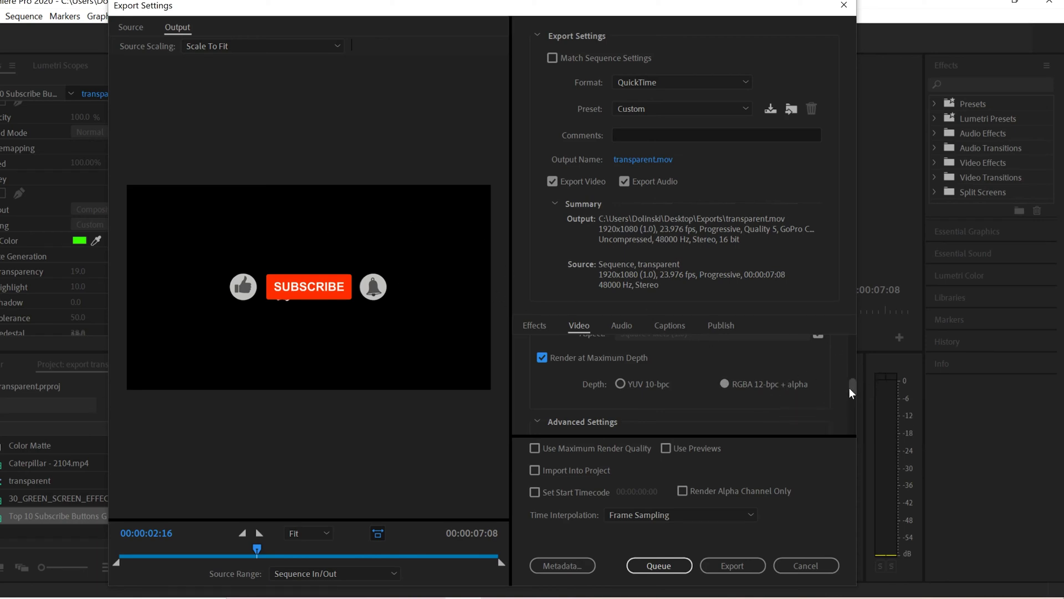
{"action": "left_click_drag", "start_coordinate": [850, 384], "coordinate": [847, 414]}
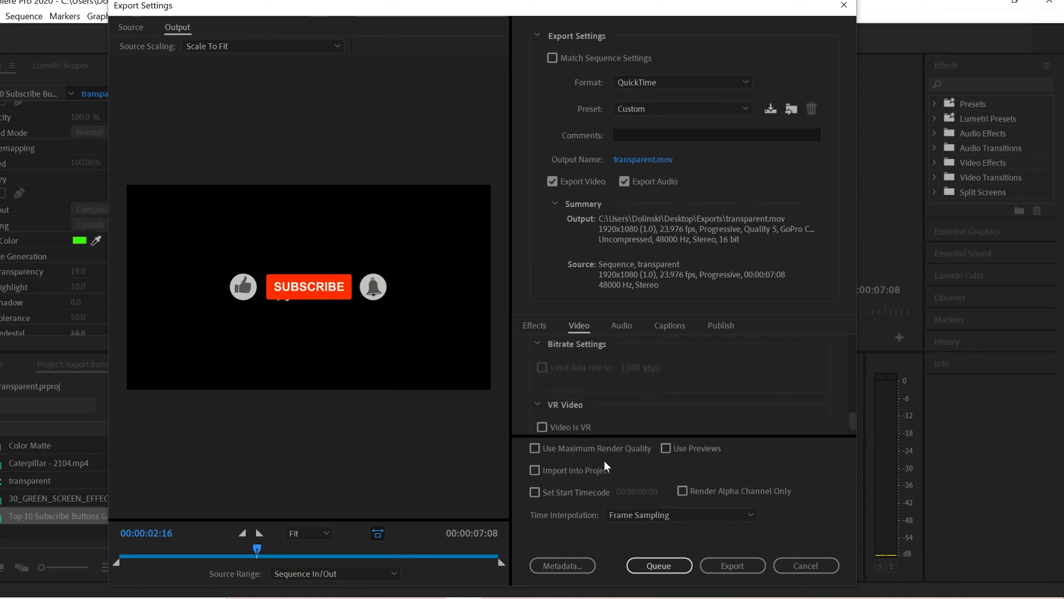
{"action": "left_click", "coordinate": [534, 448]}
{"action": "left_click", "coordinate": [730, 560]}
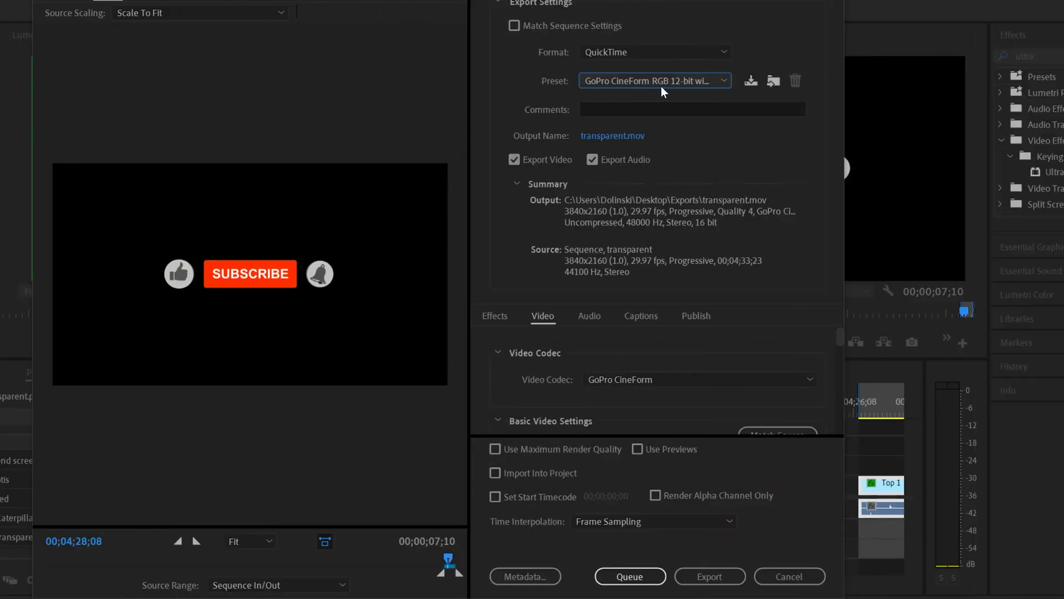
Choose the Apple ProRes 4444 with alpha preset and enable Render at Maximum Depth.
{"action": "left_click", "coordinate": [654, 80]}
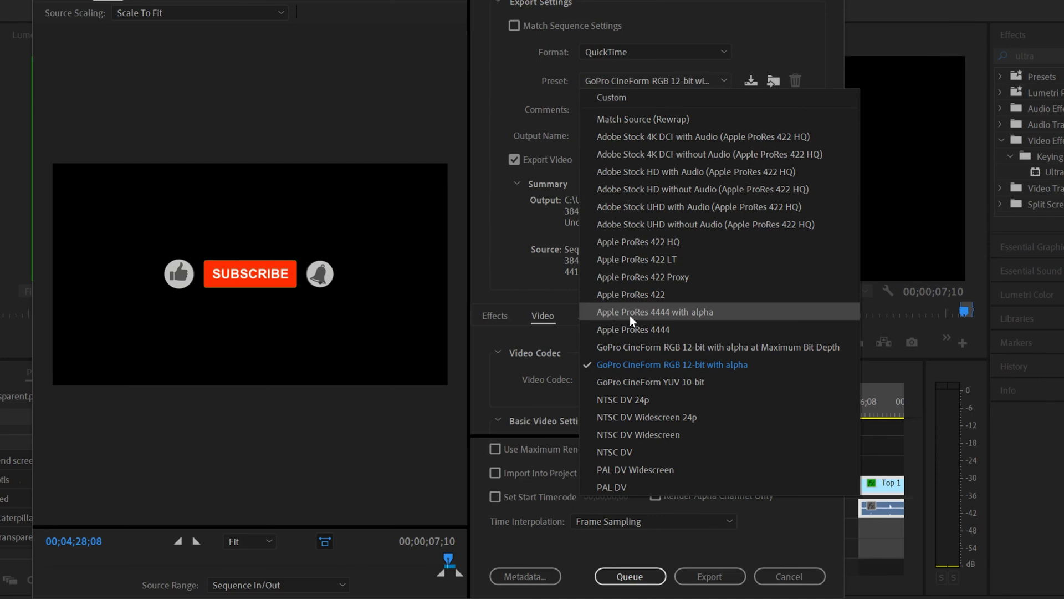
{"action": "left_click", "coordinate": [705, 314]}
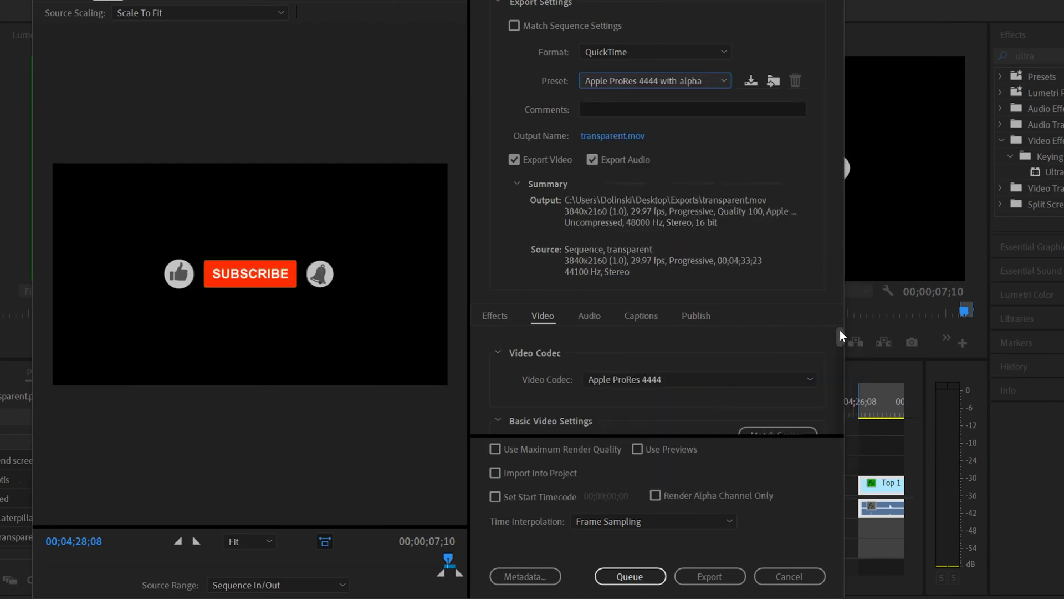
{"action": "left_click_drag", "start_coordinate": [840, 336], "coordinate": [838, 378]}
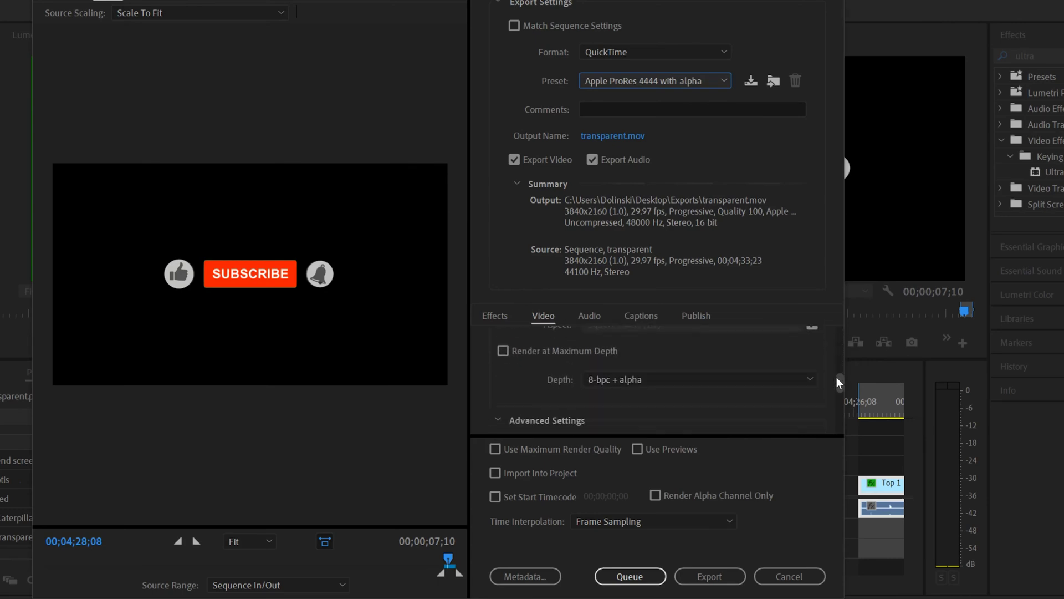
{"action": "left_click", "coordinate": [503, 351]}
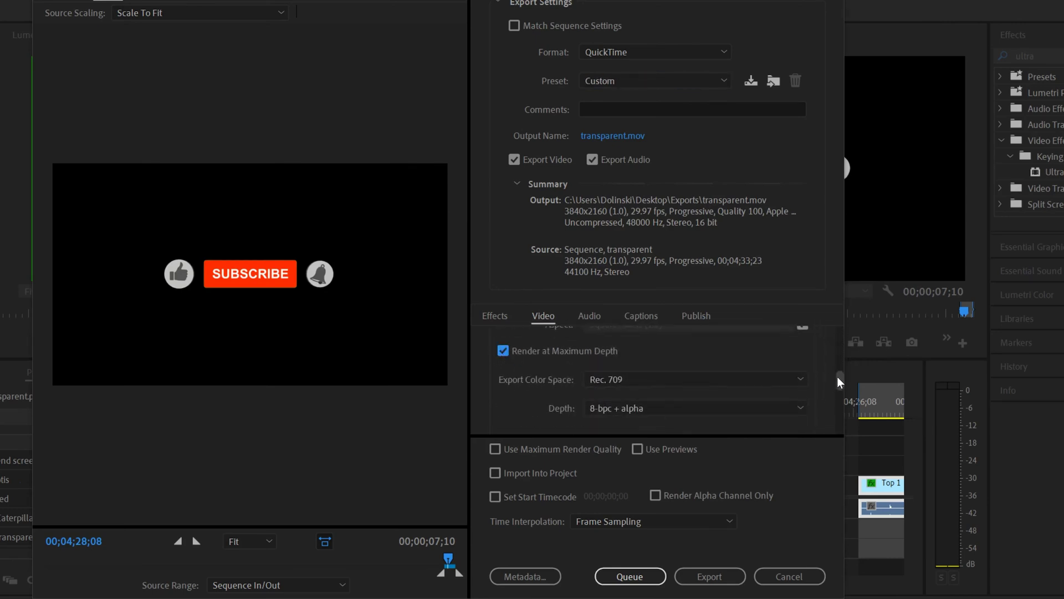
Set Depth to 16-bpc + alpha, enable Maximum Render Quality, and export.
{"action": "left_click_drag", "start_coordinate": [839, 377], "coordinate": [840, 387]}
{"action": "left_click", "coordinate": [704, 372]}
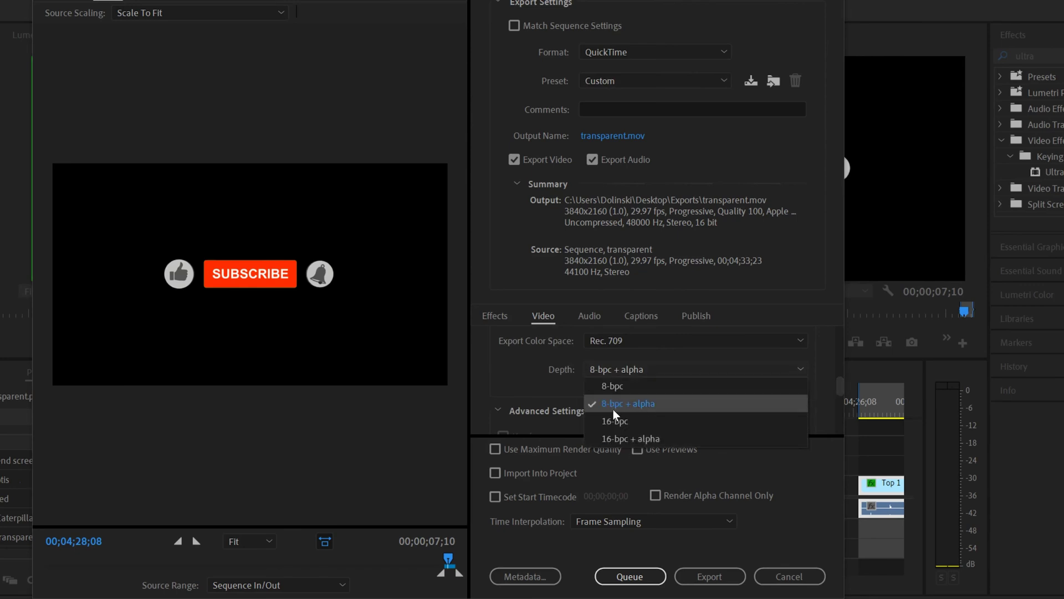
{"action": "left_click", "coordinate": [622, 440]}
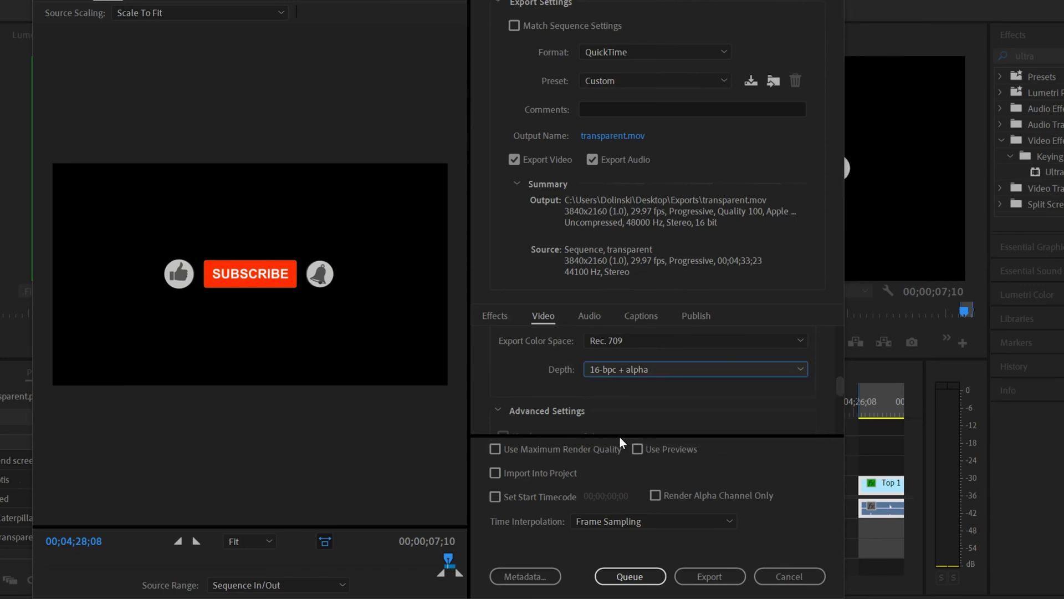
{"action": "left_click", "coordinate": [495, 449]}
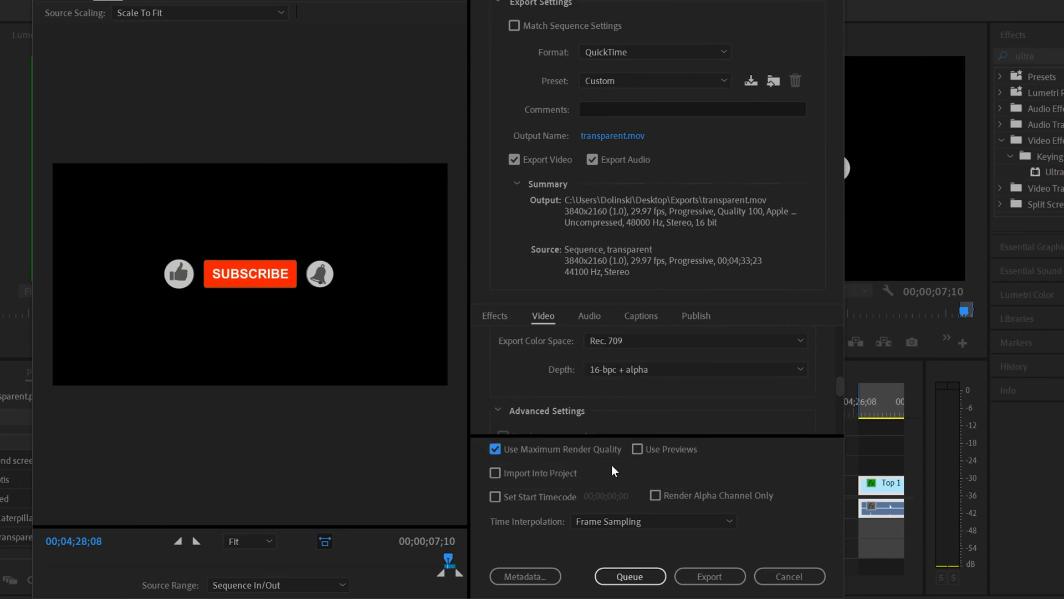
{"action": "left_click", "coordinate": [723, 582]}
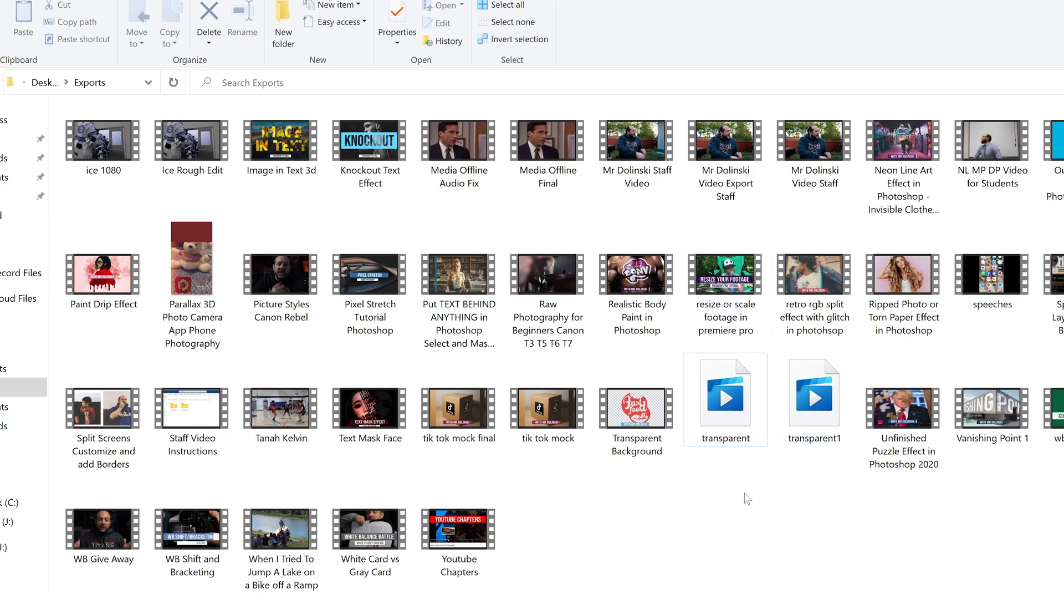
Open the exported transparent file from the Exports folder in the default video player.
{"action": "left_click", "coordinate": [725, 404]}
{"action": "double_click", "coordinate": [725, 405]}
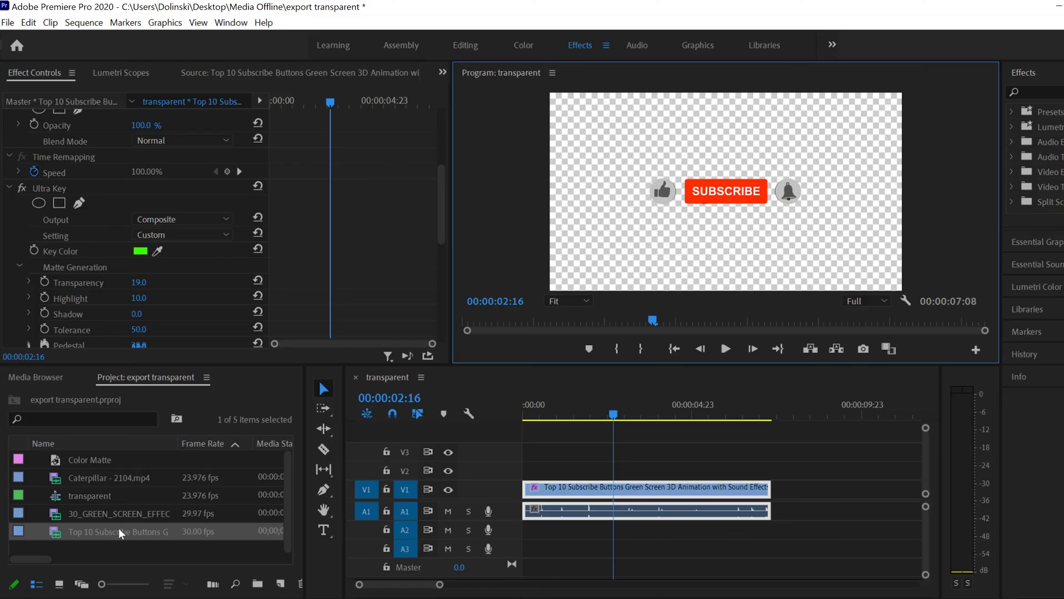
Import transparent.mov from the Desktop\Exports folder into the project.
{"action": "left_click", "coordinate": [7, 23]}
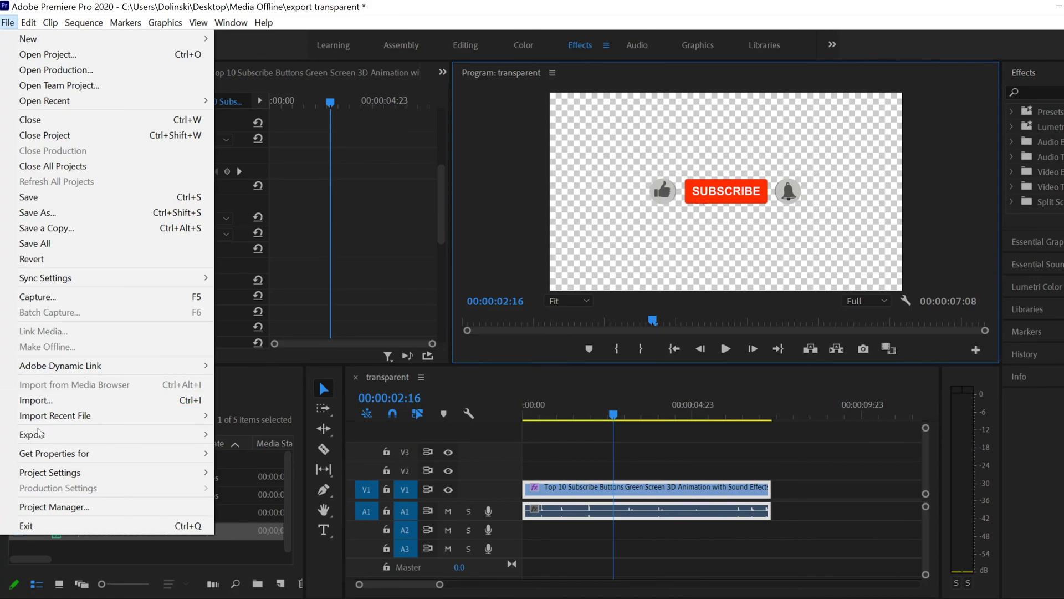
{"action": "left_click", "coordinate": [42, 400]}
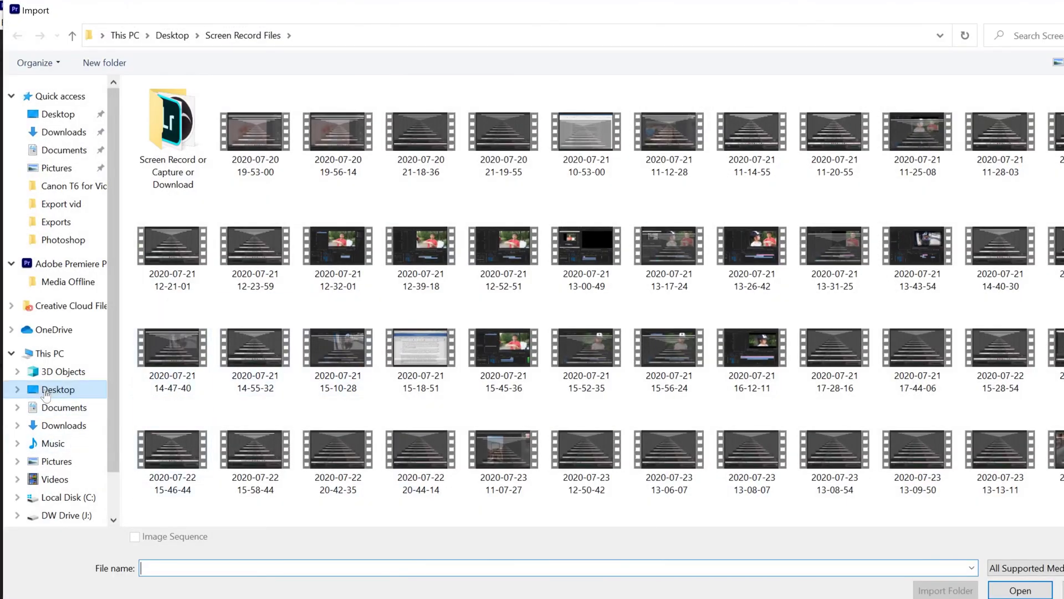
{"action": "left_click", "coordinate": [61, 389]}
{"action": "double_click", "coordinate": [498, 233]}
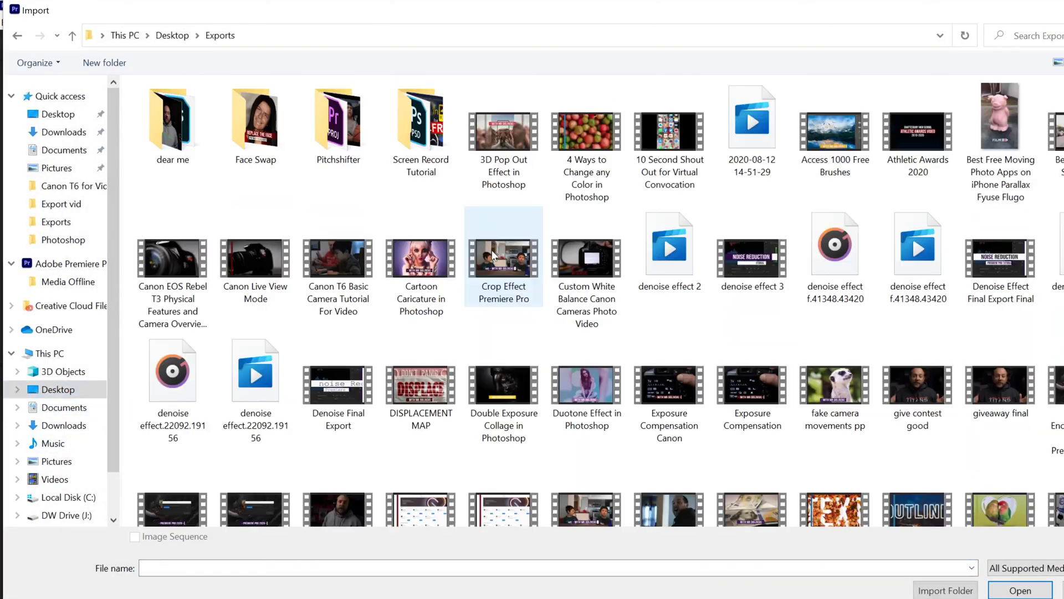
{"action": "scroll", "coordinate": [659, 310], "scroll_direction": "down", "scroll_amount": 10}
{"action": "double_click", "coordinate": [660, 310]}
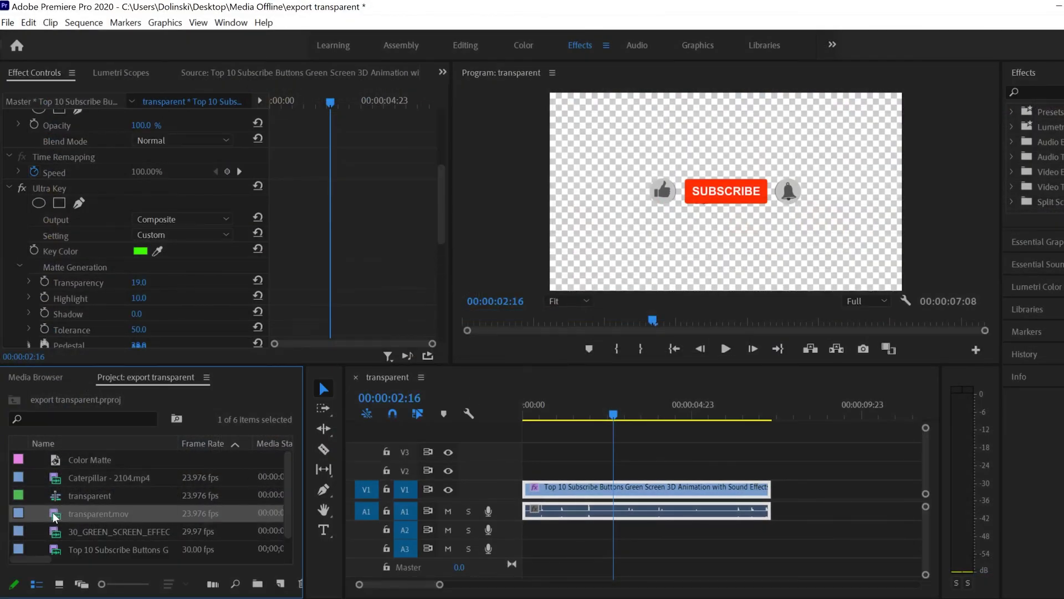
Preview transparent.mov in the Source monitor.
{"action": "double_click", "coordinate": [53, 513]}
{"action": "left_click", "coordinate": [224, 349]}
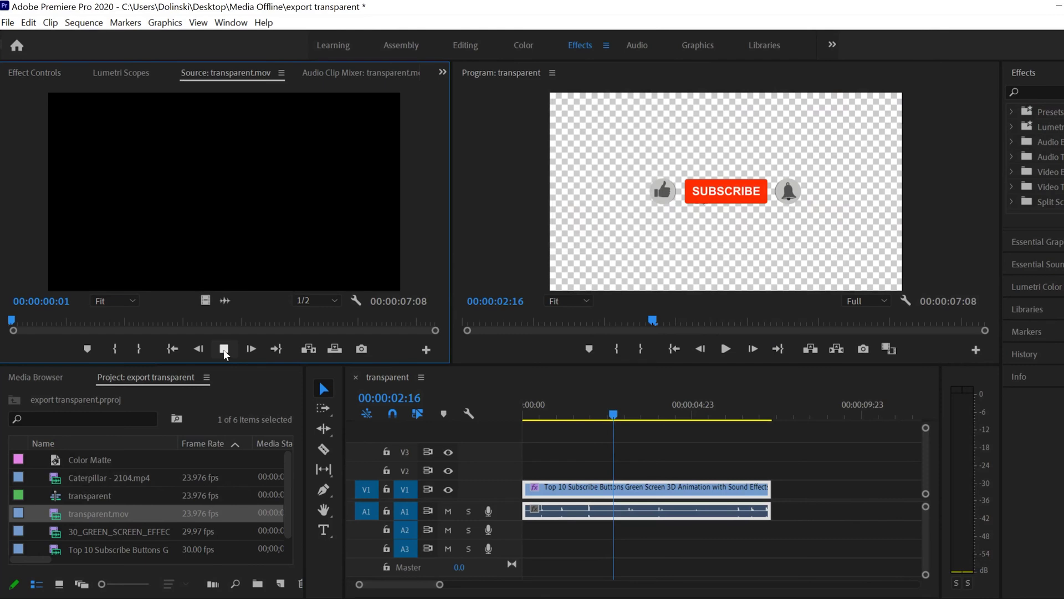
{"action": "left_click", "coordinate": [224, 349]}
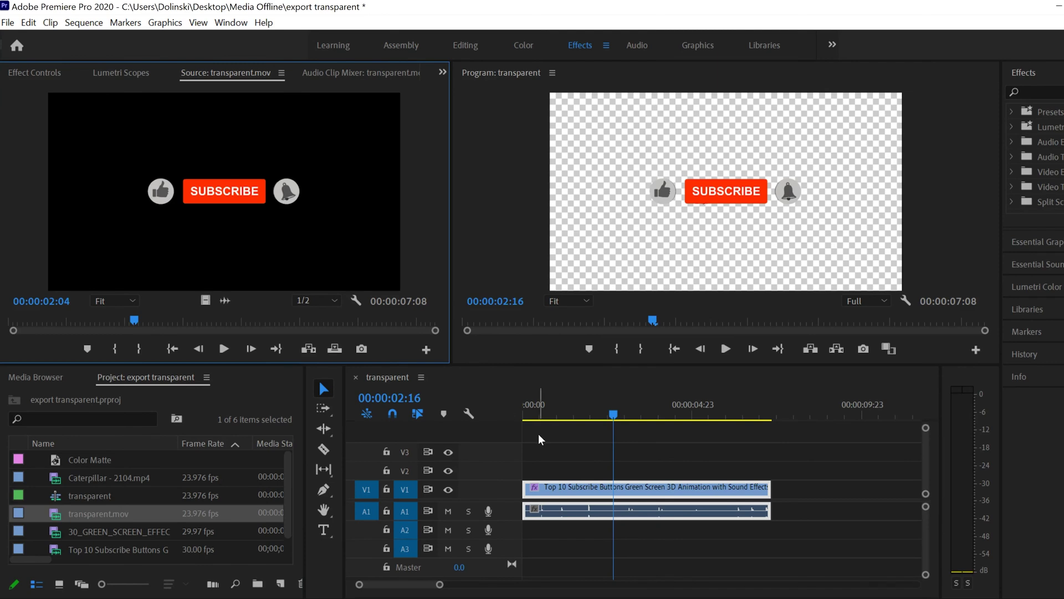
Delete the existing timeline clips and place Caterpillar - 2104.mp4 on V1.
{"action": "left_click_drag", "start_coordinate": [562, 450], "coordinate": [621, 517]}
{"action": "key", "text": "Delete"}
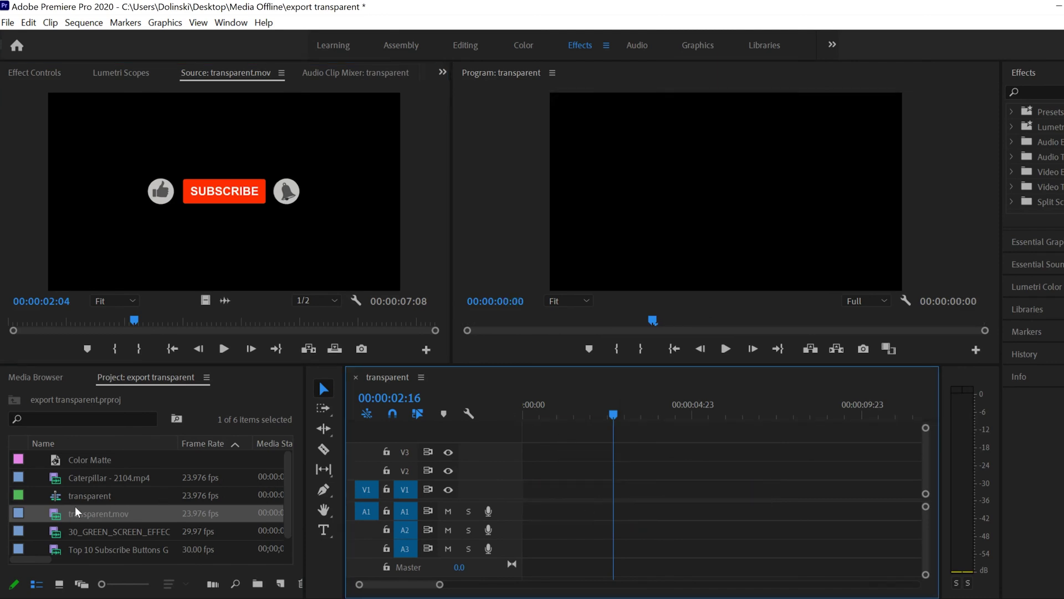
{"action": "left_click_drag", "start_coordinate": [57, 482], "coordinate": [610, 462]}
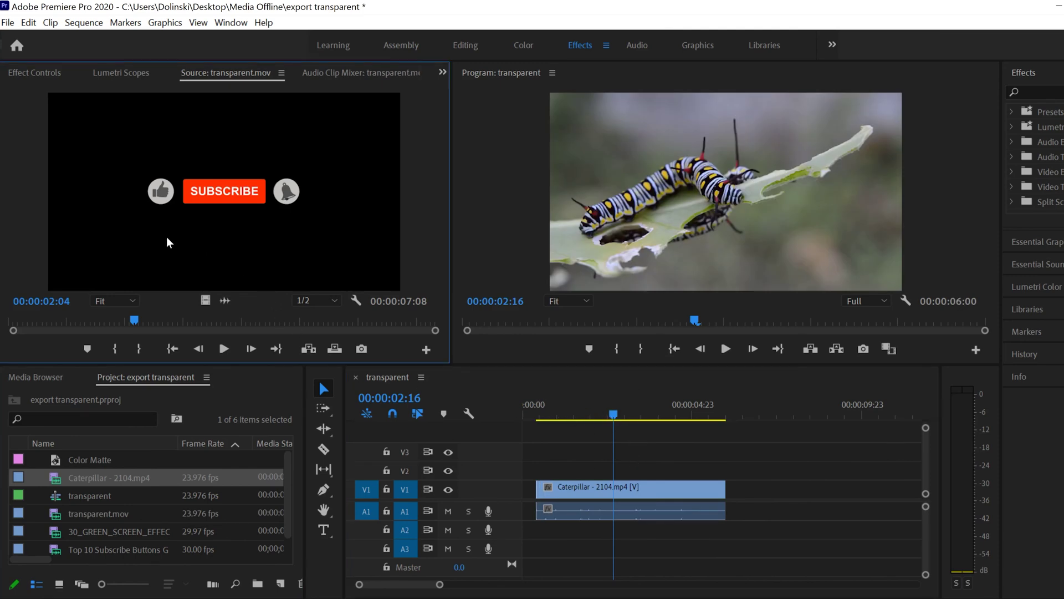
Place transparent.mov on V2, extend the caterpillar clip to match, and play the composite.
{"action": "left_click_drag", "start_coordinate": [166, 237], "coordinate": [537, 466]}
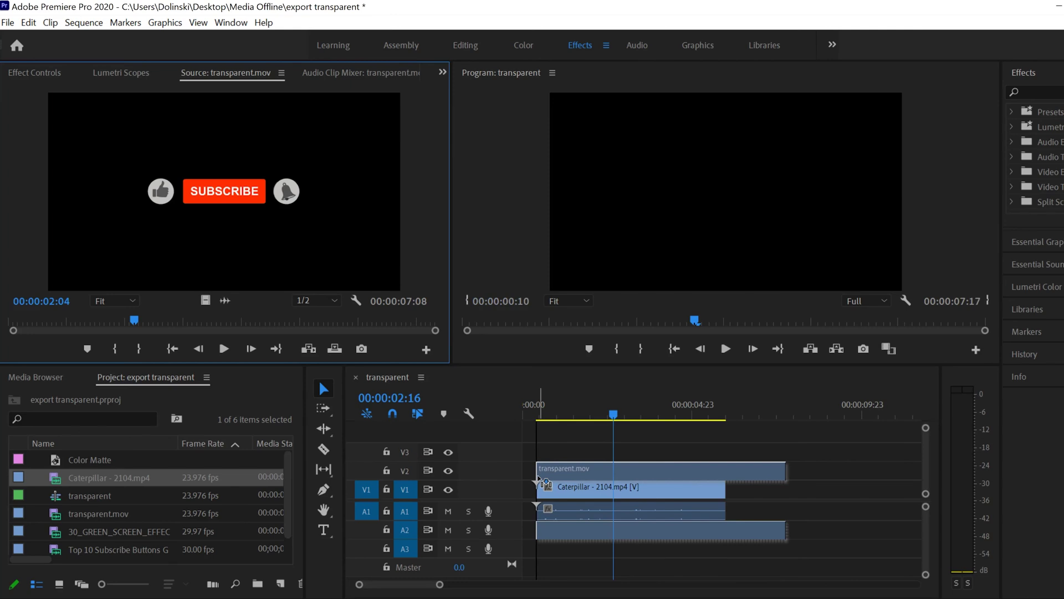
{"action": "left_click_drag", "start_coordinate": [726, 490], "coordinate": [785, 494]}
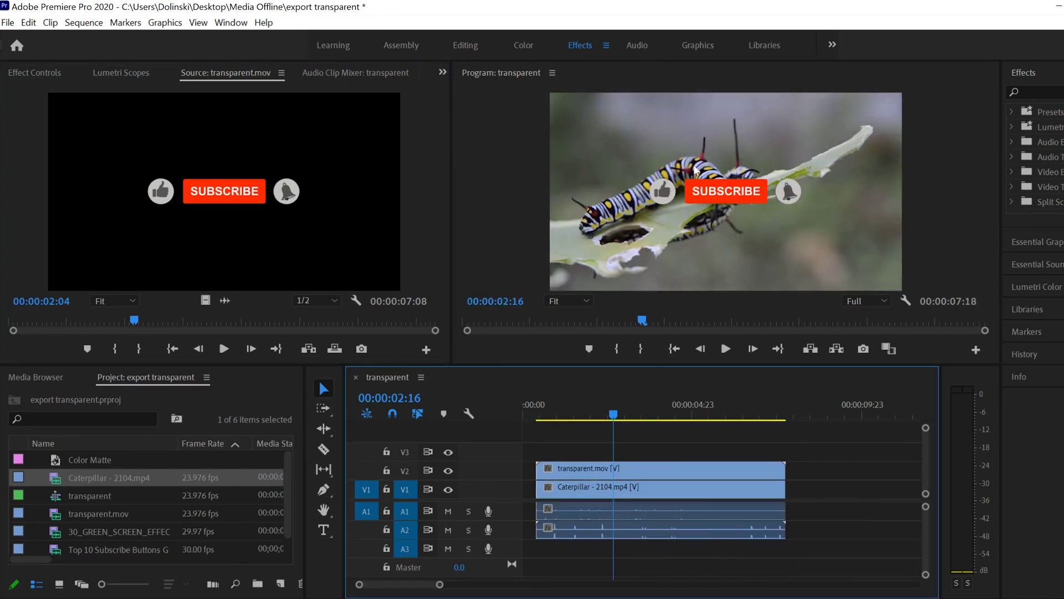
{"action": "left_click", "coordinate": [553, 411]}
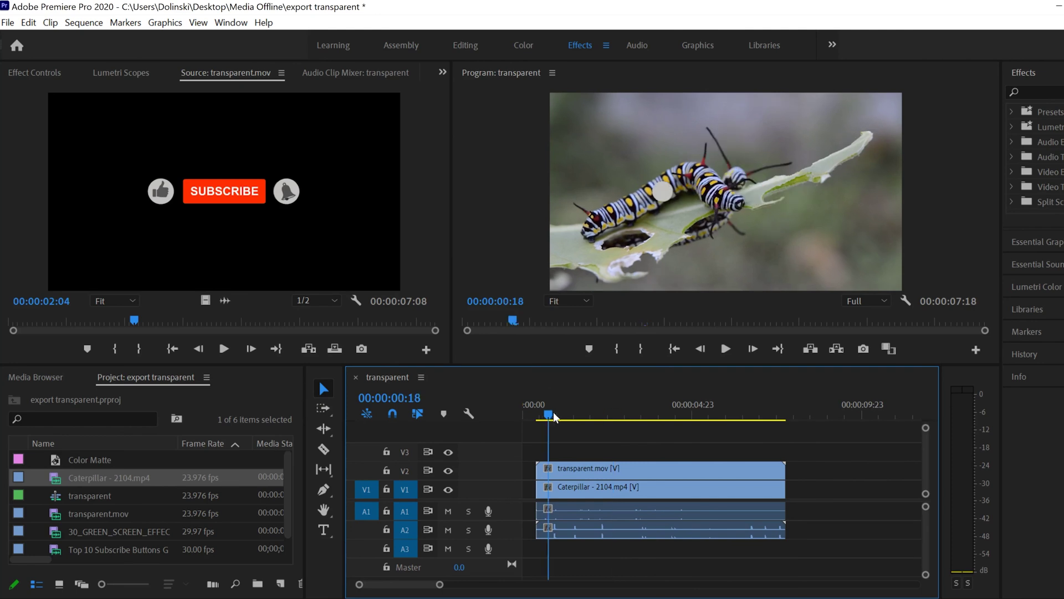
{"action": "left_click", "coordinate": [725, 348]}
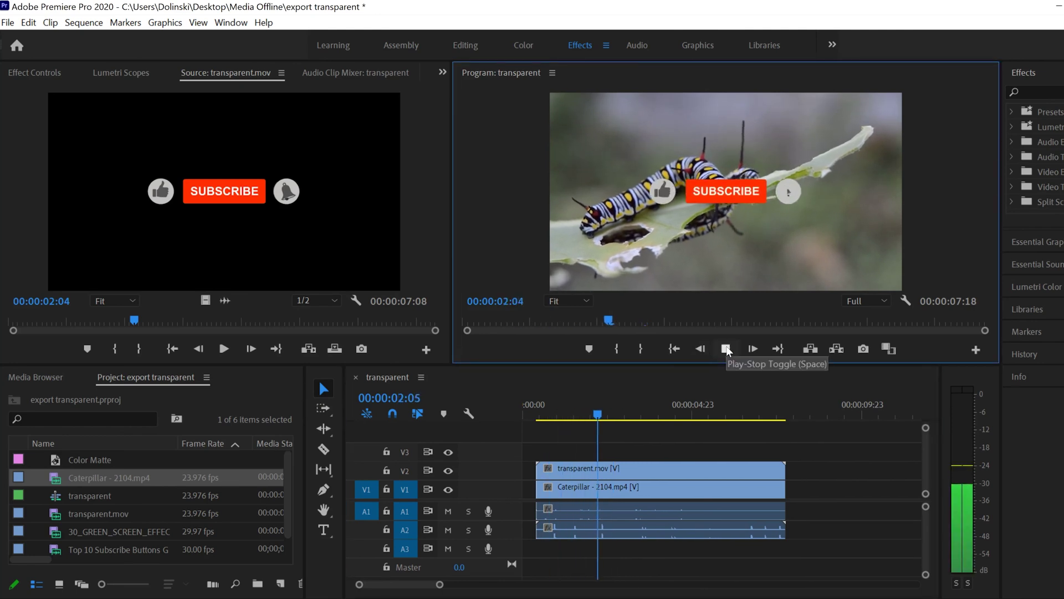
{"action": "left_click", "coordinate": [641, 465]}
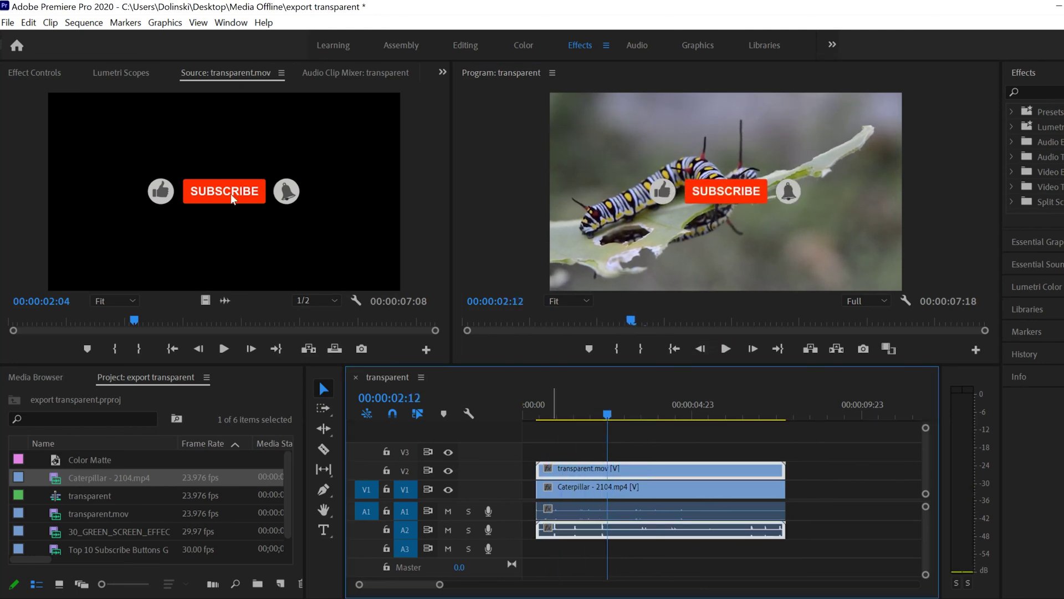
Set the overlay's Scale to 80 and Position to 568, 779.
{"action": "left_click", "coordinate": [43, 78]}
{"action": "left_click_drag", "start_coordinate": [138, 165], "coordinate": [56, 150]}
{"action": "left_click_drag", "start_coordinate": [178, 149], "coordinate": [311, 149]}
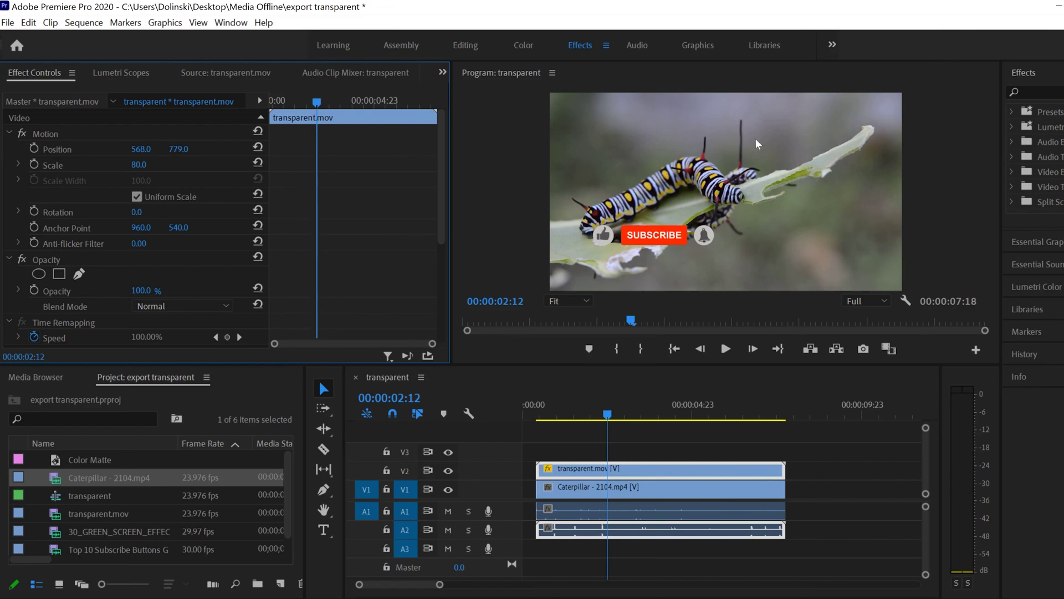